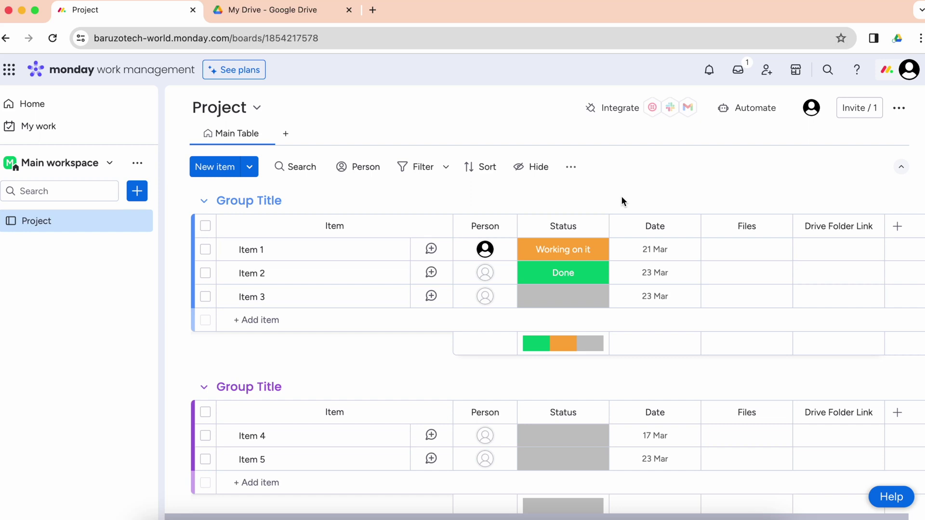
Step: Search the app marketplace for 'drivesync' and open the DriveSync install page
click(288, 320)
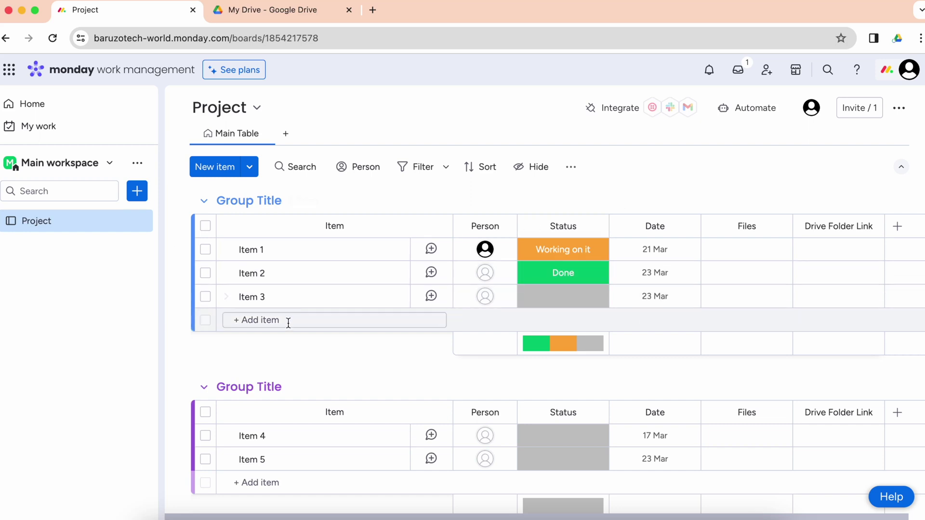
click(335, 351)
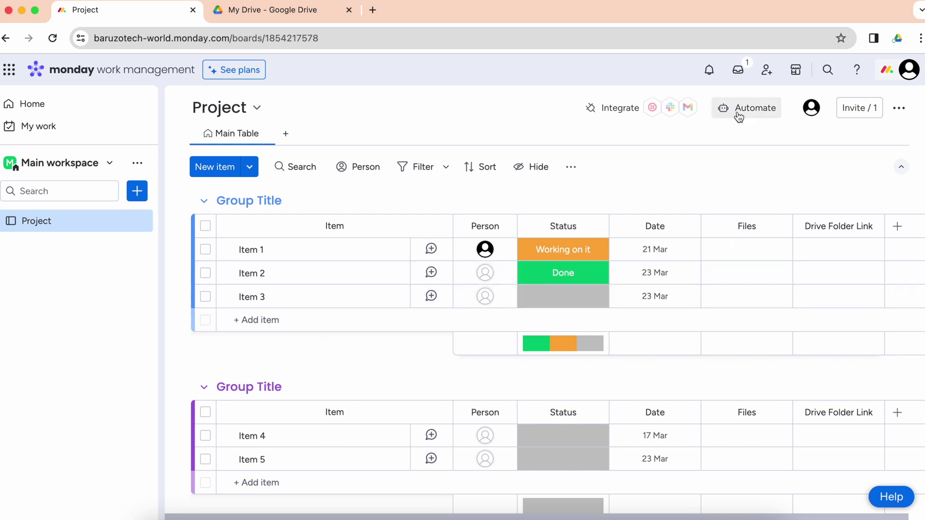
click(797, 75)
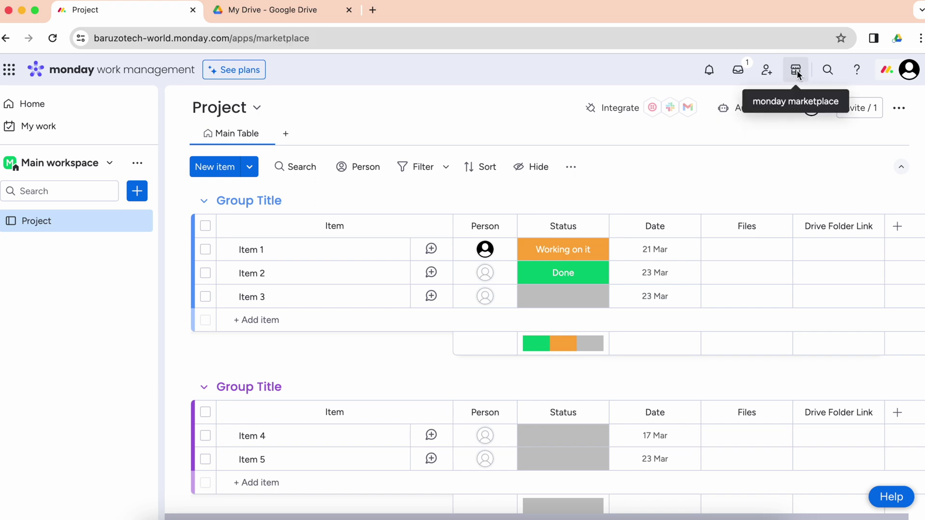
click(419, 105)
text(drivesync)
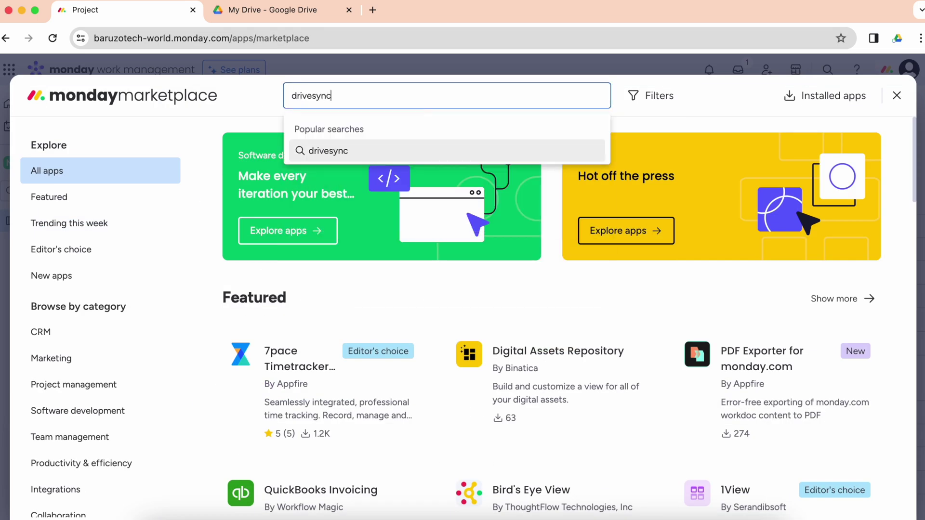
key(Return)
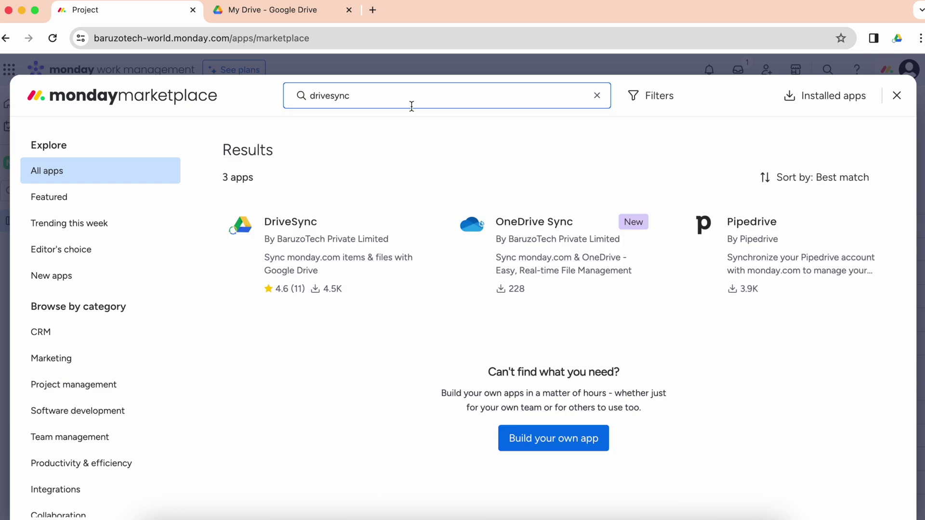
click(290, 249)
click(157, 315)
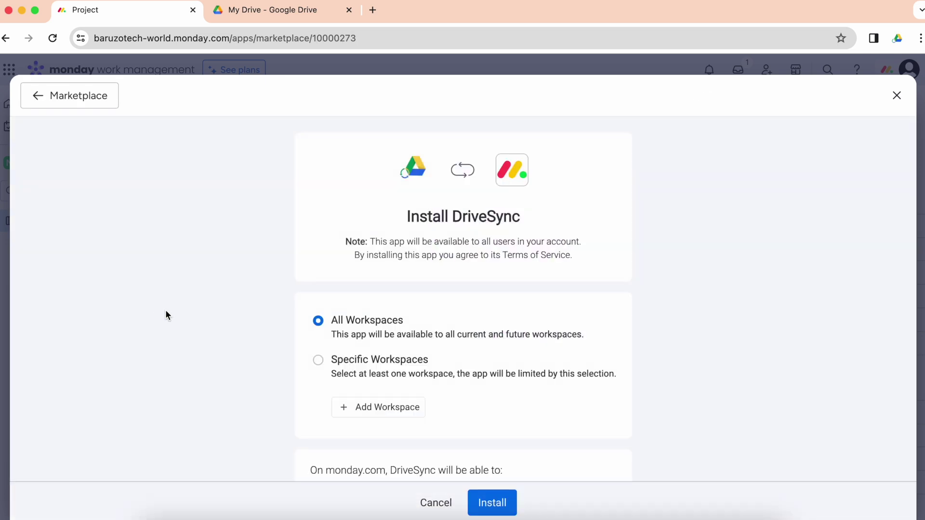
Step: Install DriveSync on All Workspaces and add it to the Main workspace Project board
scroll(456, 342, down, 3)
click(491, 503)
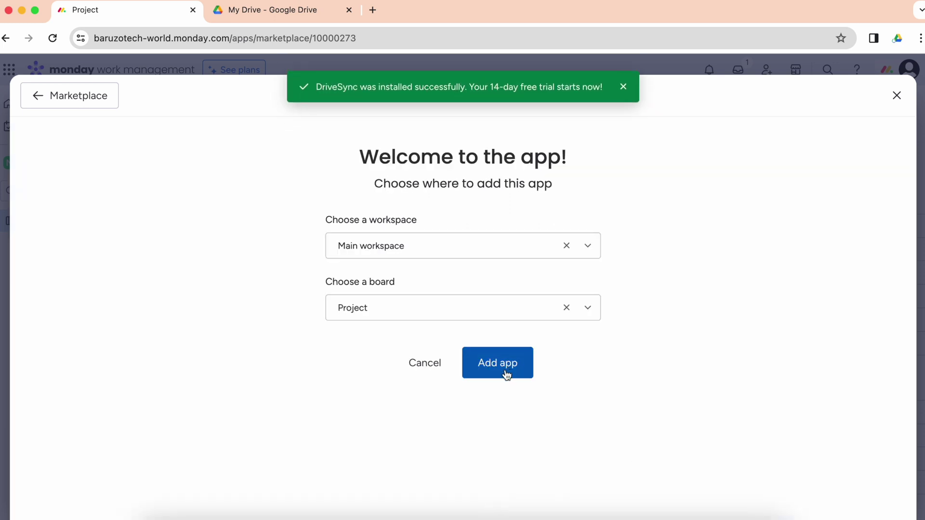
click(398, 308)
click(678, 327)
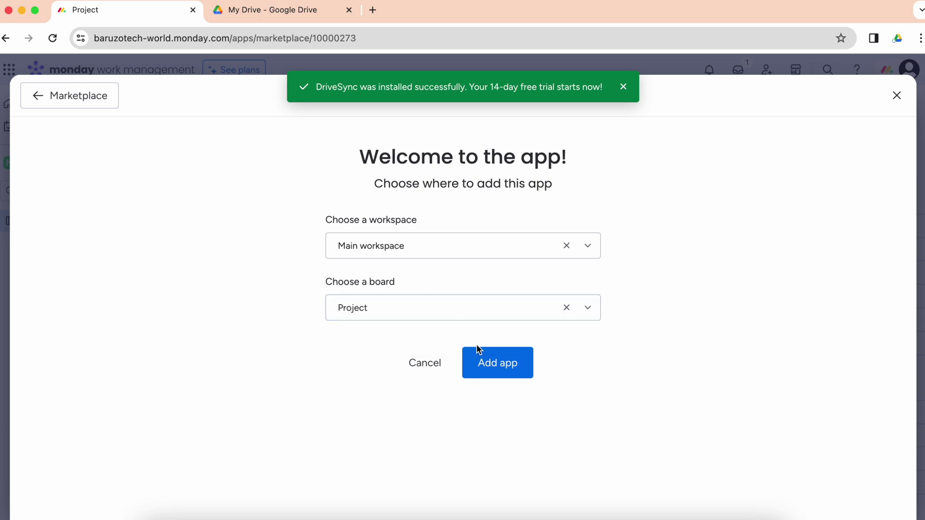
click(480, 357)
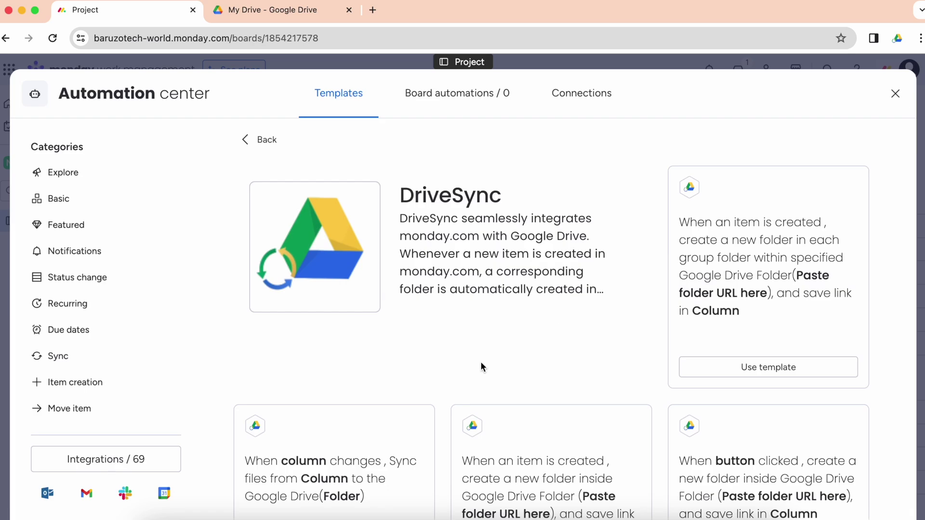
Step: Browse the DriveSync automation templates to find the item-created folder recipe
scroll(481, 366, down, 5)
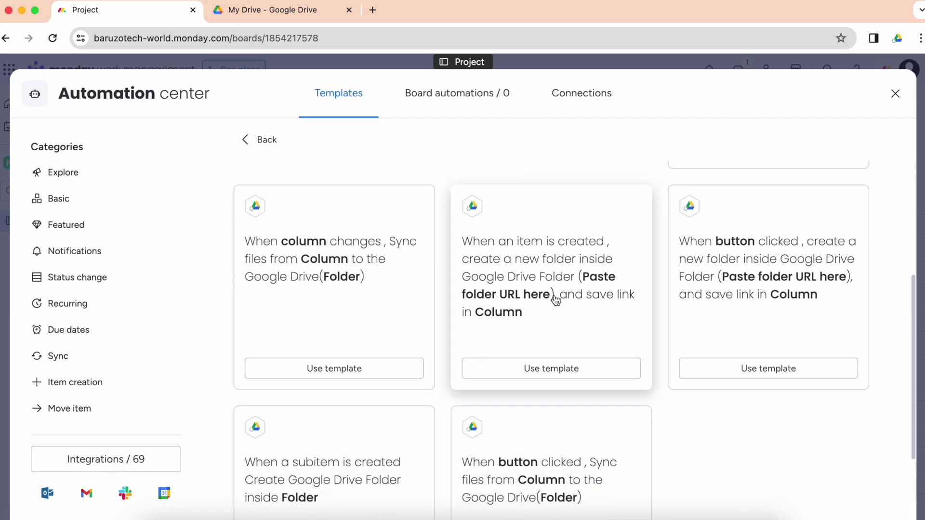
scroll(601, 280, up, 1)
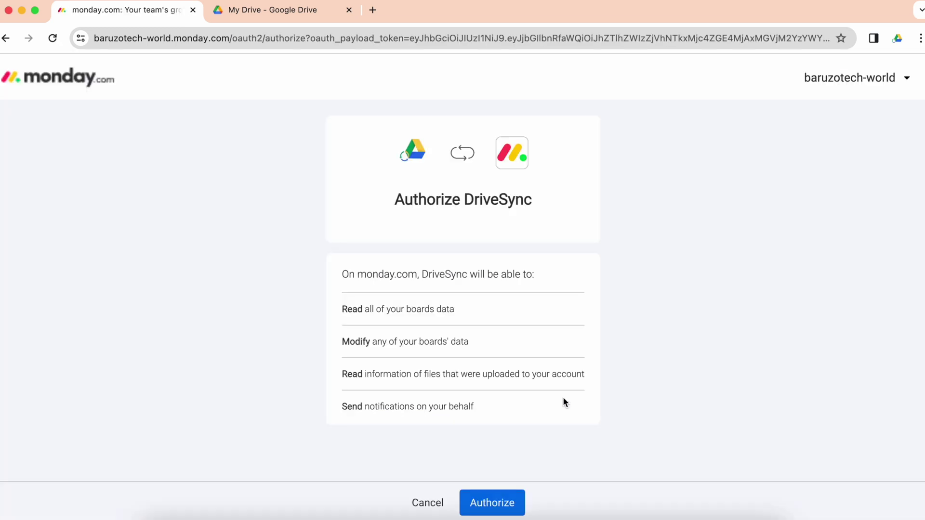
Step: Authorize DriveSync with the Google account, allow Drive access, then go to Google Drive for the folder URL
click(512, 503)
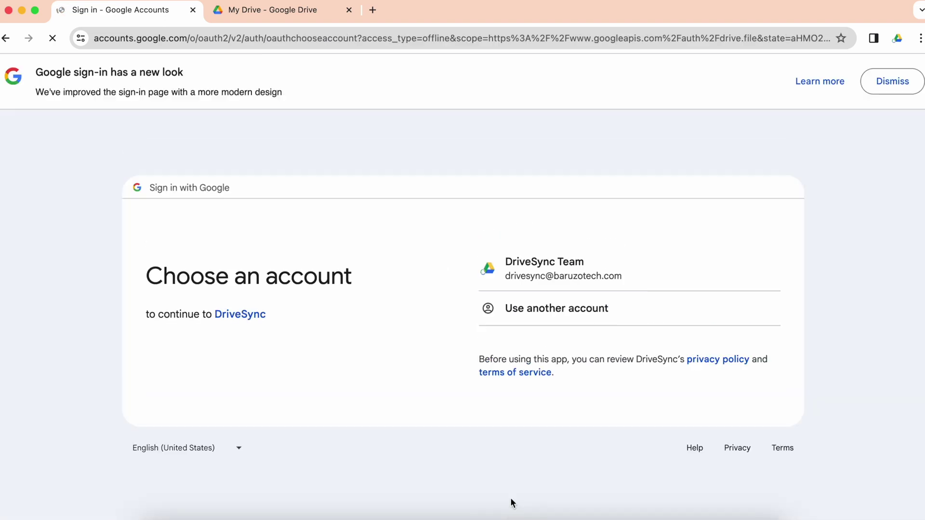
click(585, 283)
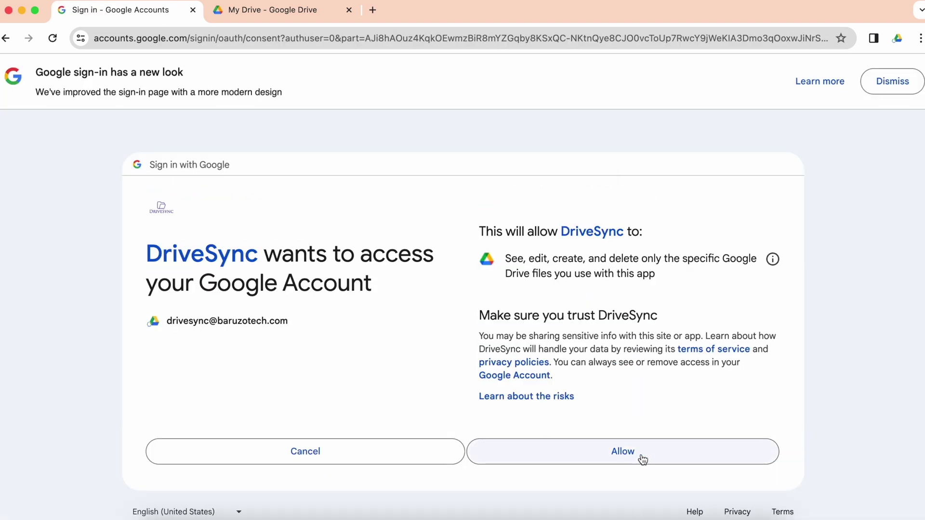
click(647, 455)
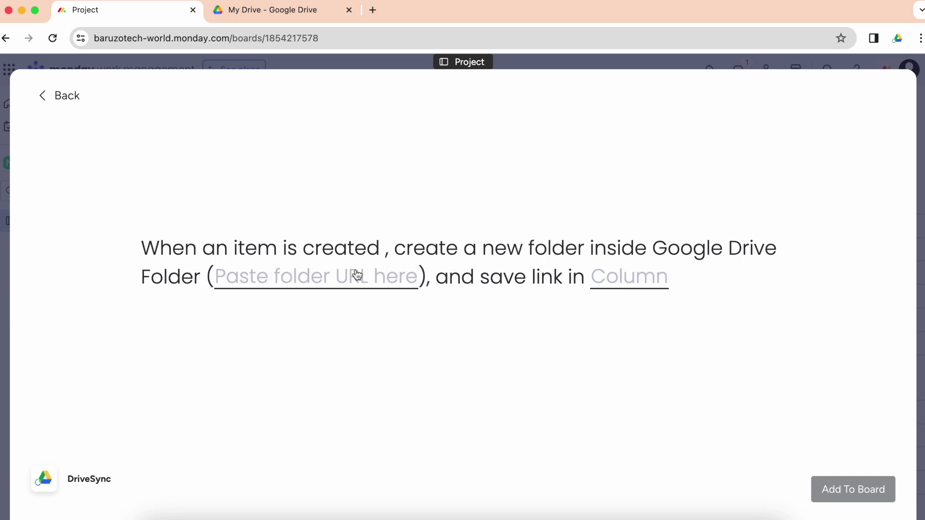
click(338, 283)
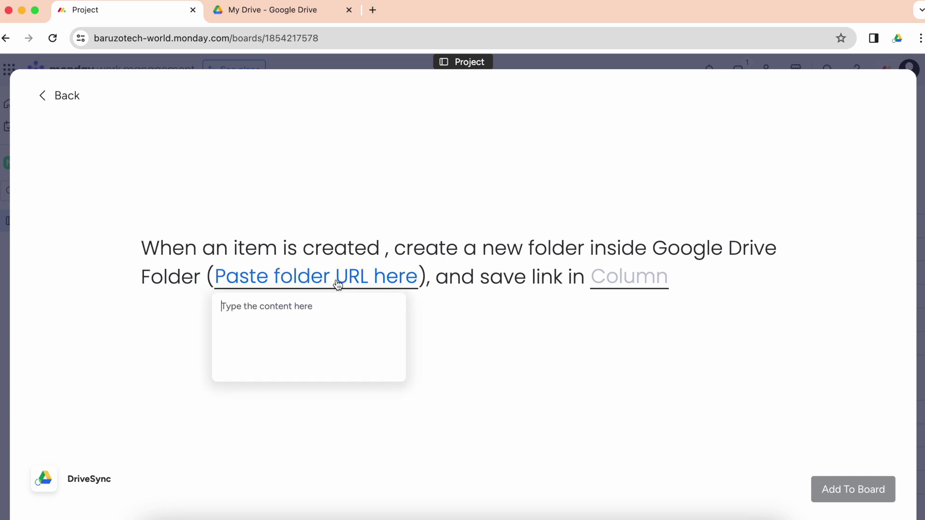
click(248, 14)
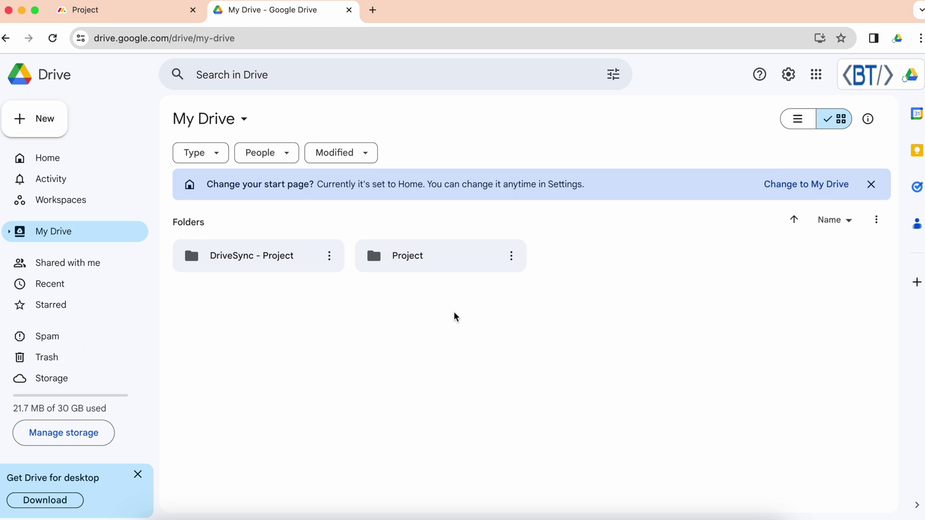
Step: Copy the Project folder's Google Drive URL into the recipe's folder field
double_click(436, 264)
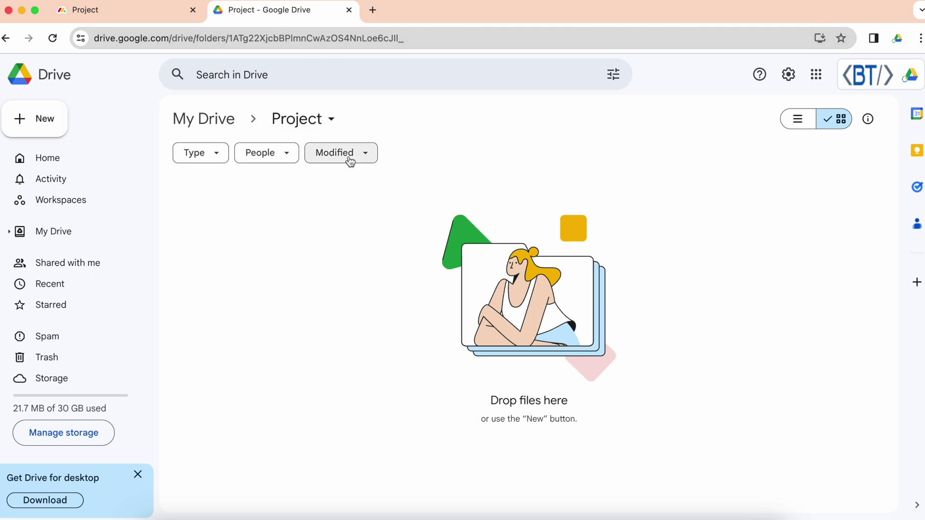
click(437, 36)
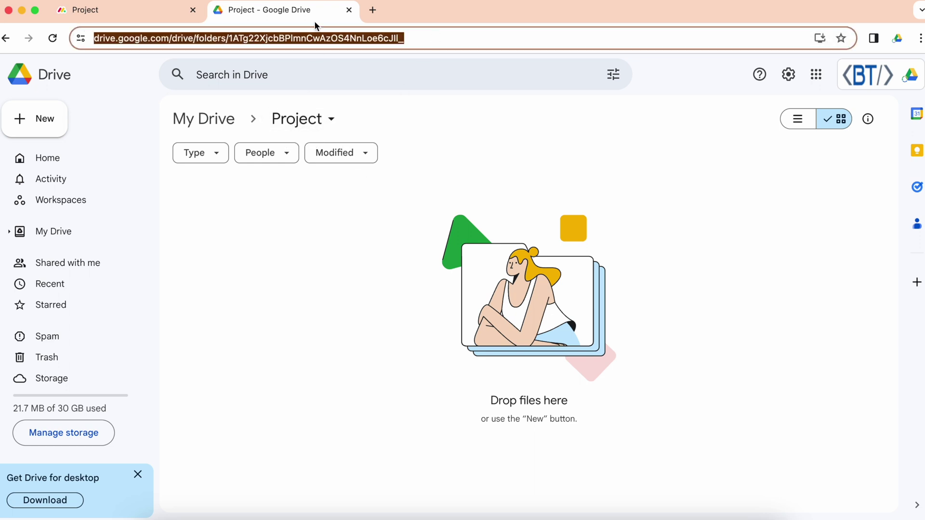
click(150, 19)
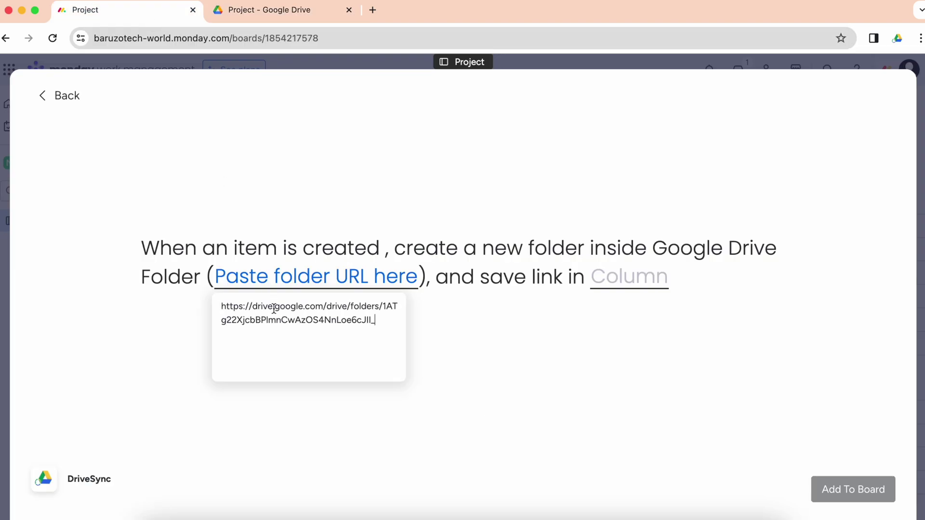
Step: Save folder links in the Drive Folder Link column and add the automation to the board
click(466, 375)
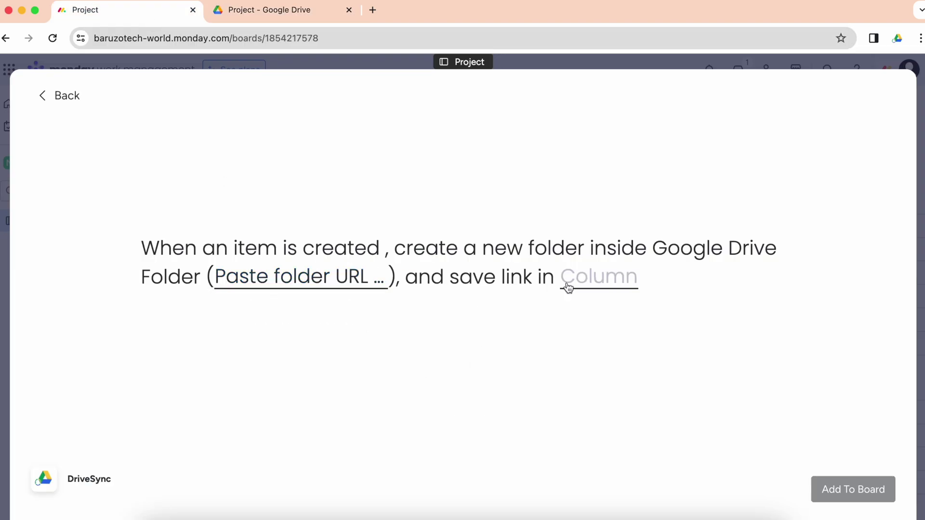
click(592, 284)
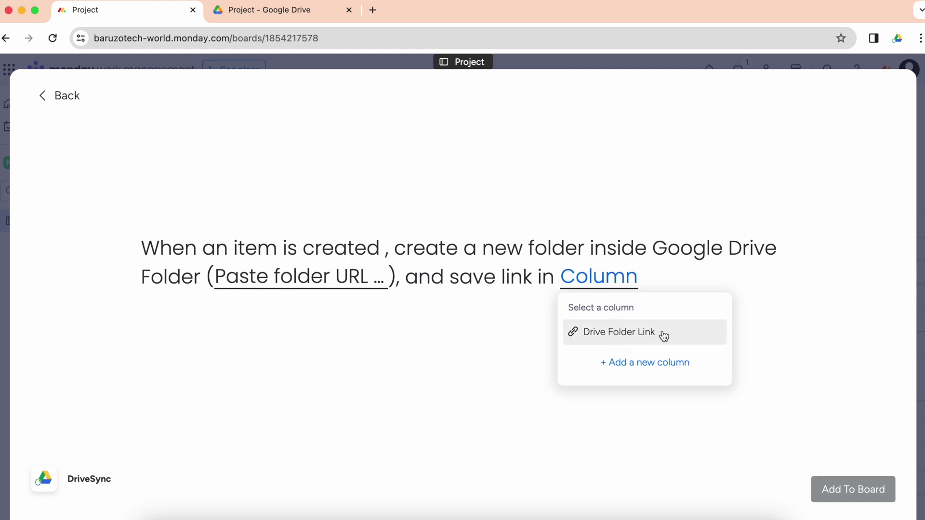
click(627, 337)
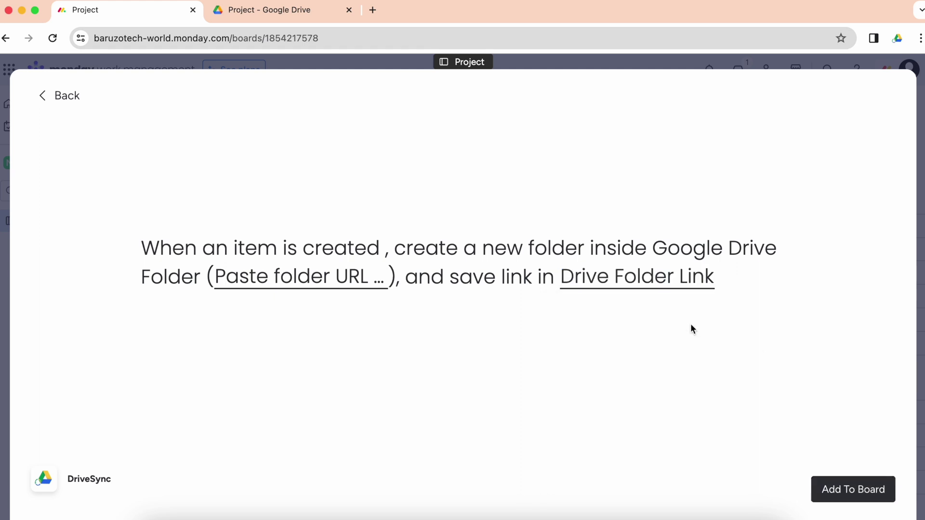
click(845, 488)
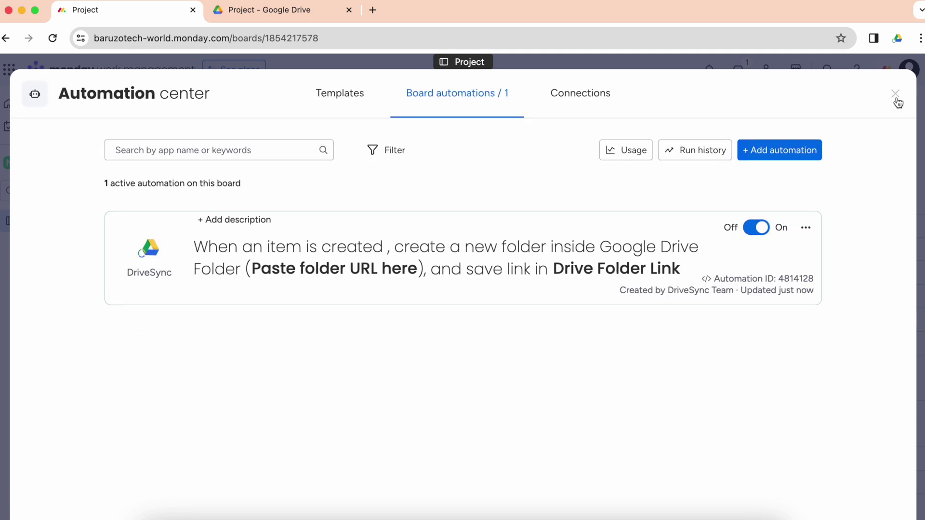
click(895, 93)
Step: Add a new item named 'Item 4' to the first group
click(302, 320)
text(Item)
key(Return)
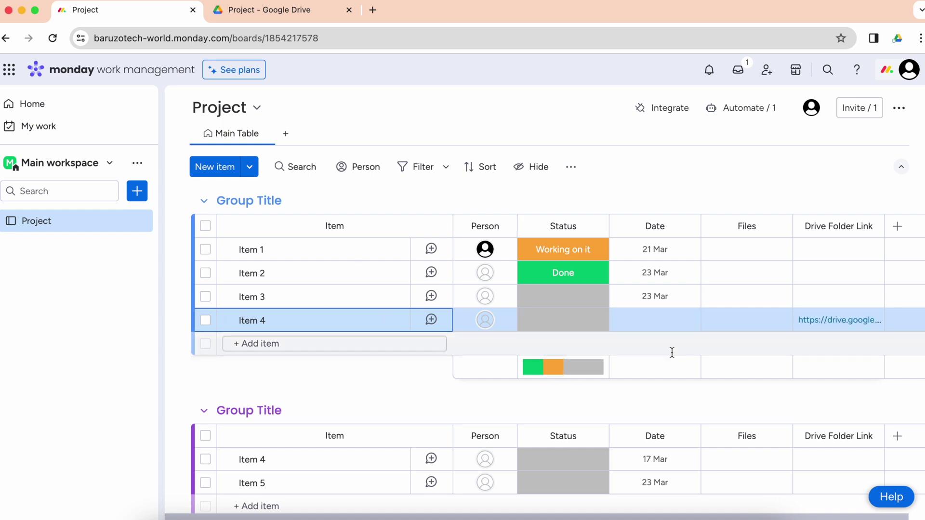
Step: Open Item 4's Drive folder, confirm it sits inside Project, and return to the board
click(826, 322)
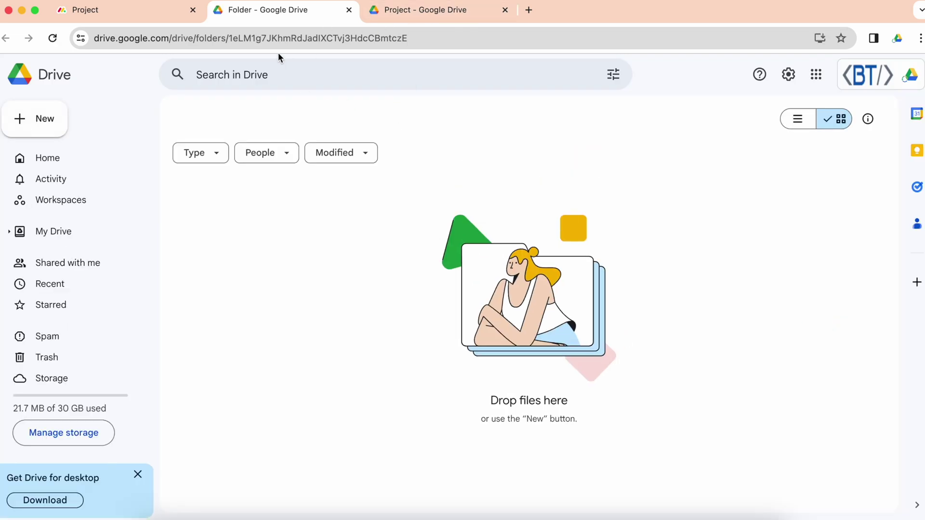
click(140, 12)
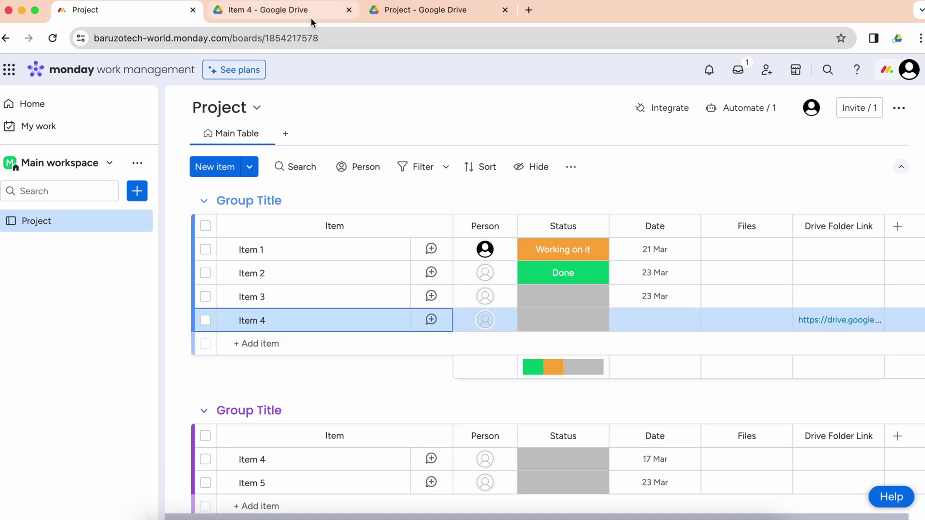
click(290, 16)
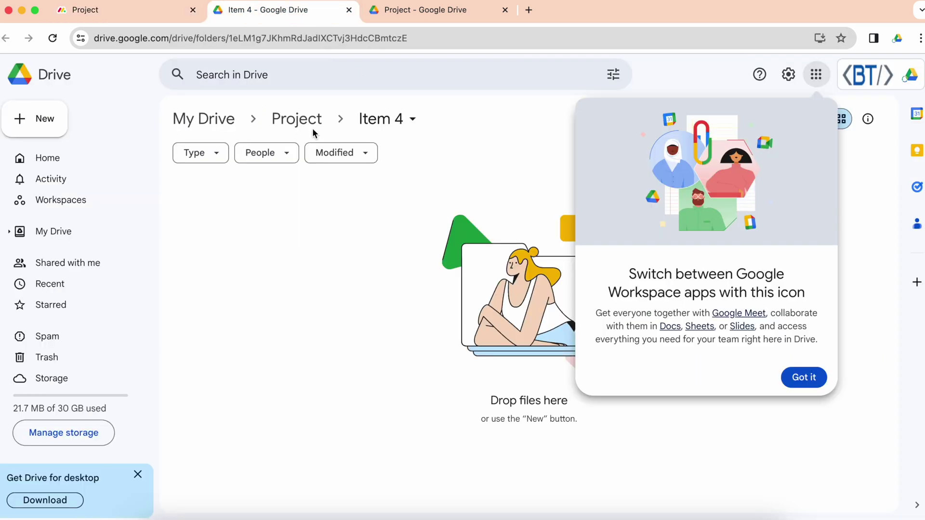
click(795, 381)
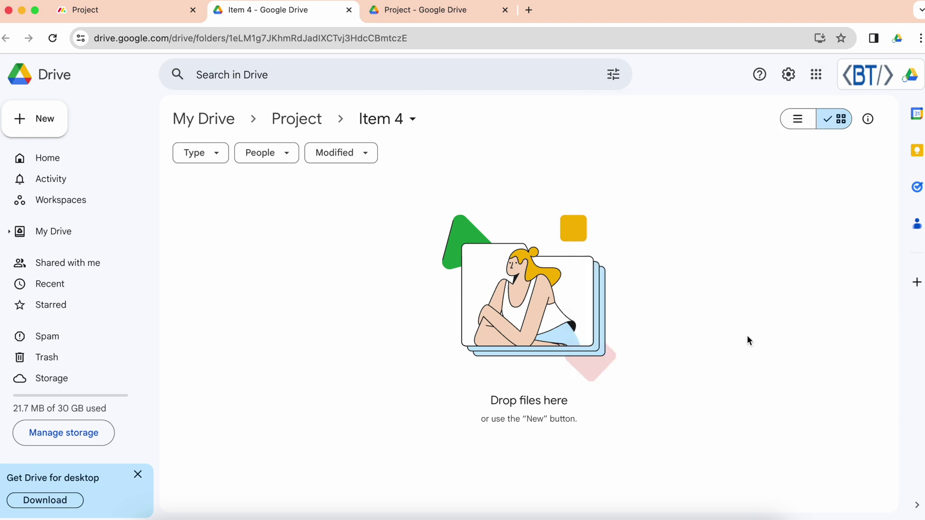
click(296, 118)
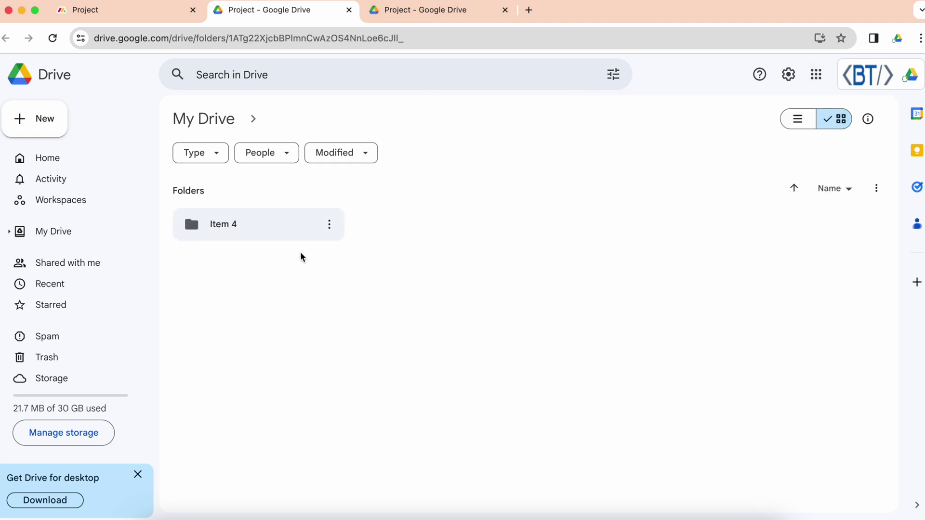
click(138, 20)
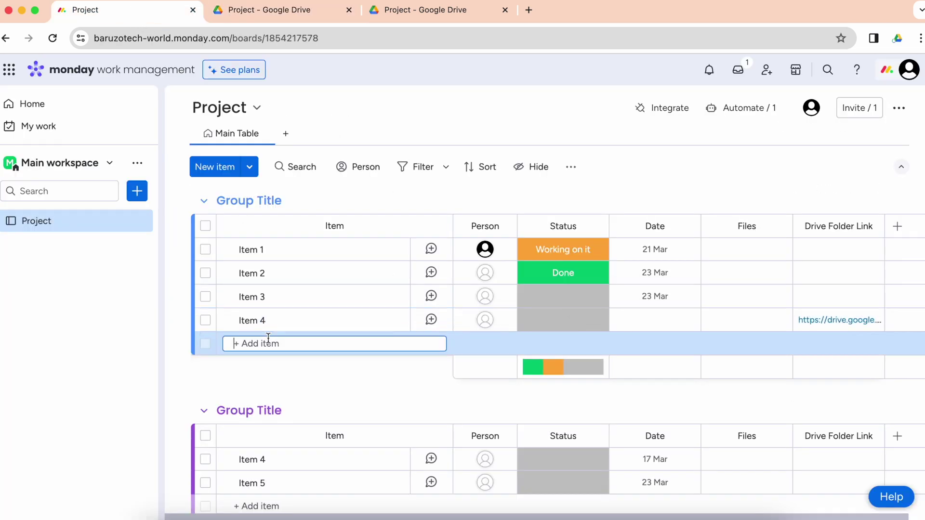
Step: Create Item 5, which receives its own Drive folder link
text(Item 5)
key(Return)
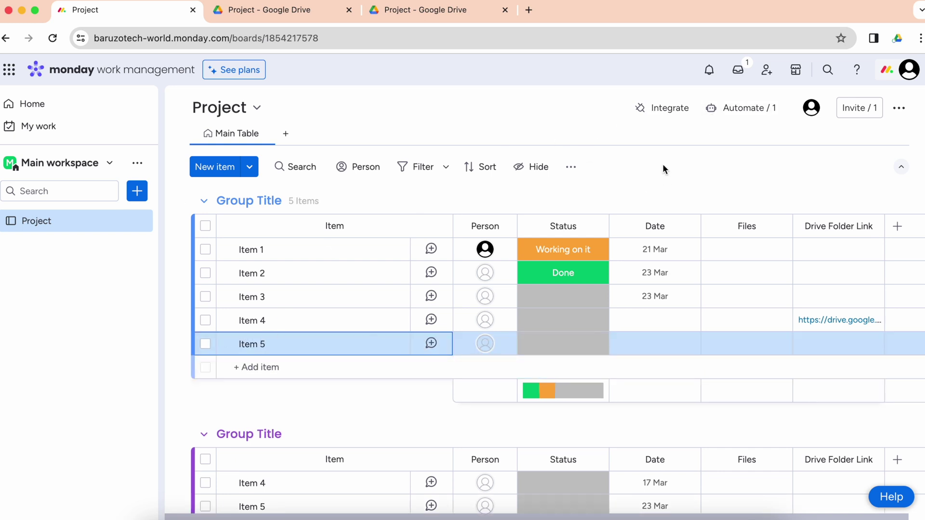
drag(806, 319, 829, 343)
Step: Search automations for 'drive' and choose DriveSync's 'When column changes, Sync files' template
click(707, 117)
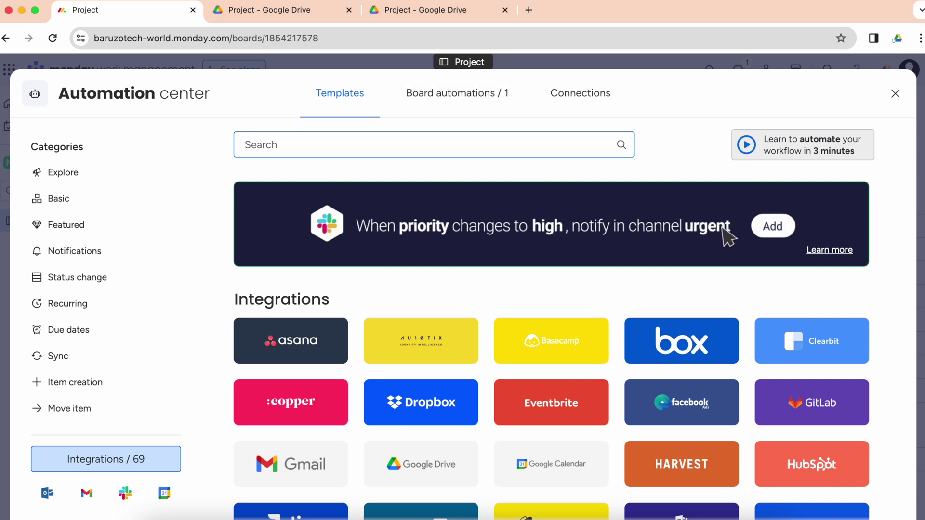
click(897, 95)
click(675, 104)
text(drive)
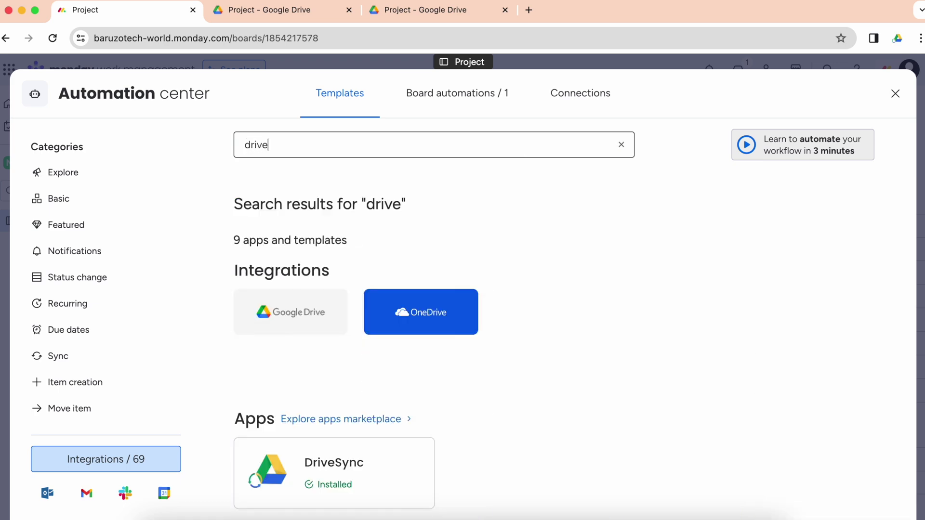
click(404, 484)
scroll(490, 339, down, 6)
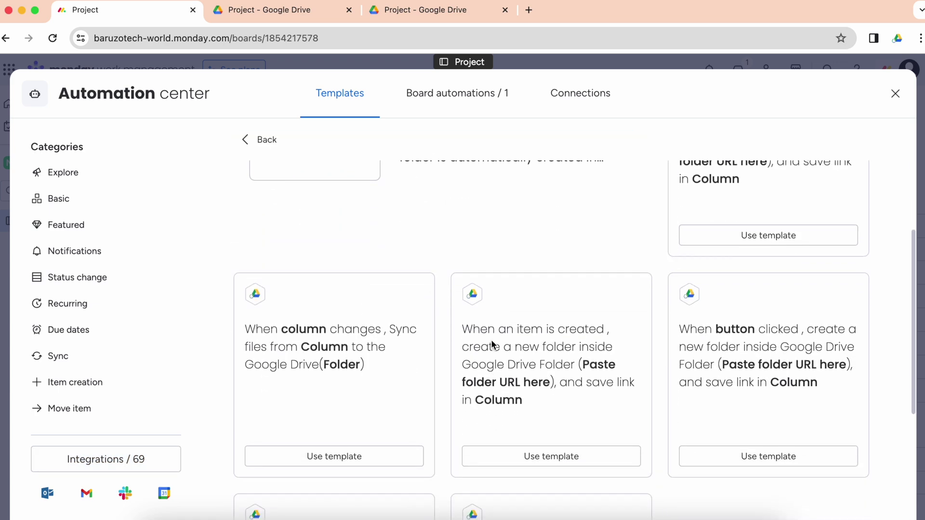
scroll(493, 360, up, 4)
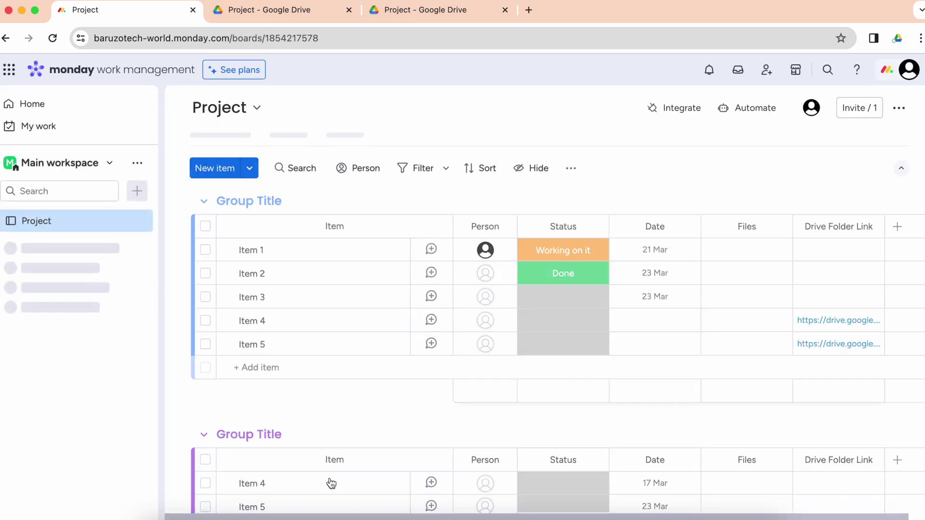
click(329, 482)
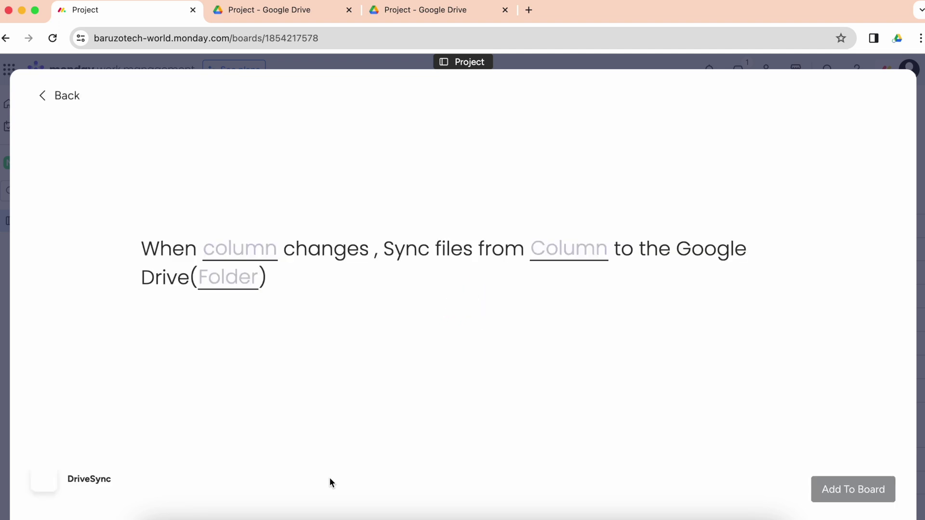
Step: Set trigger and source columns to Files and destination to Drive Folder Link, then add it
click(259, 247)
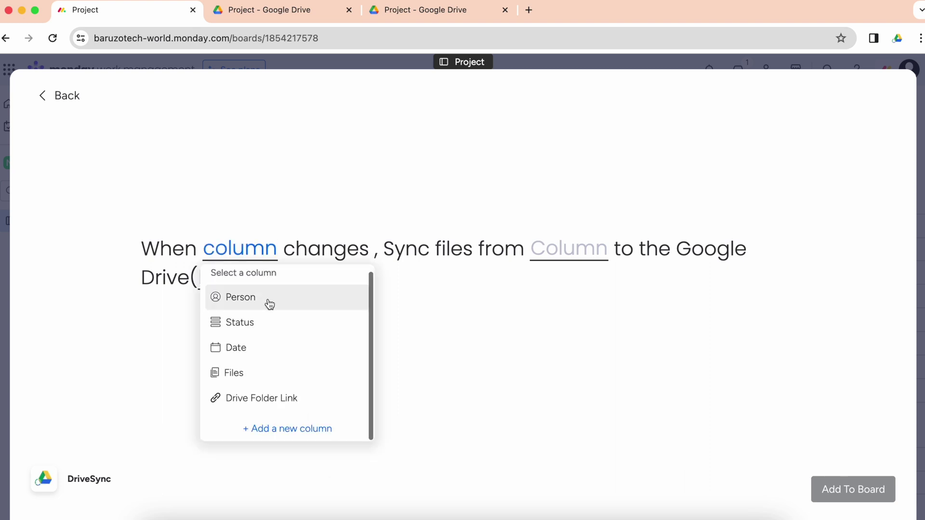
click(277, 376)
click(519, 251)
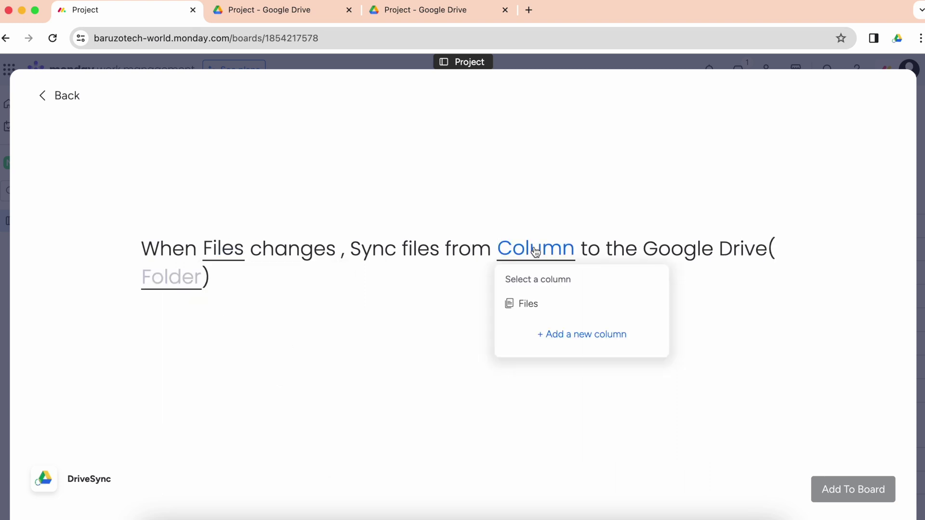
click(559, 305)
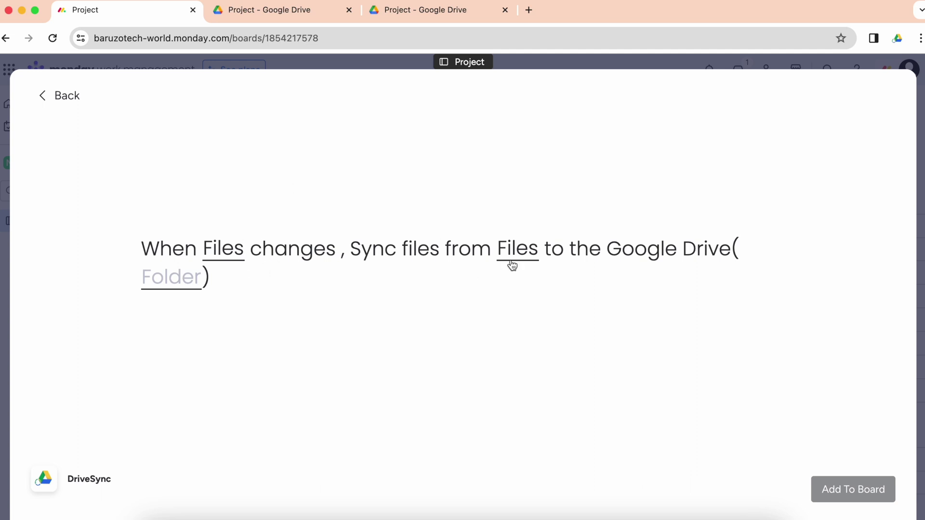
click(528, 259)
click(529, 303)
click(153, 276)
click(189, 345)
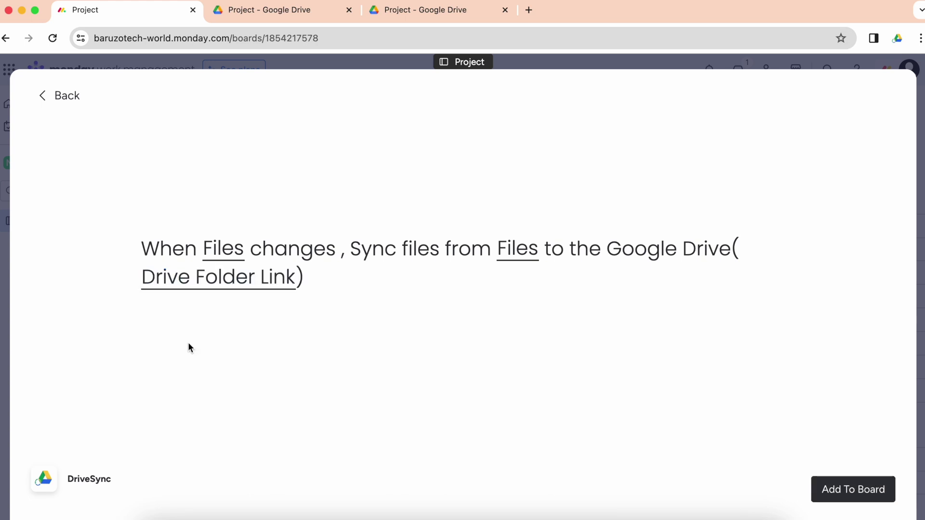
click(856, 490)
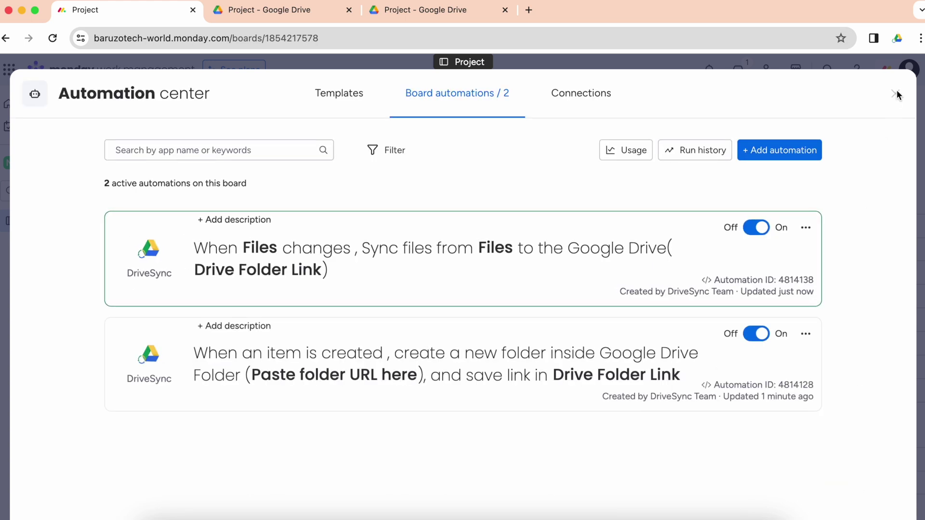
click(895, 93)
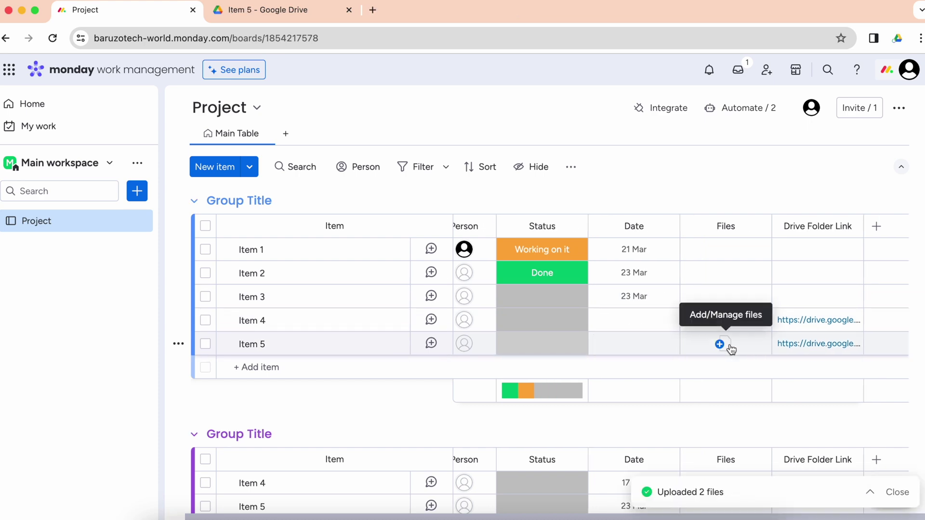
Step: Upload 110.pdf and 120.pdf from Downloads into Item 5's Files cell, then open its Drive folder
click(719, 344)
click(771, 272)
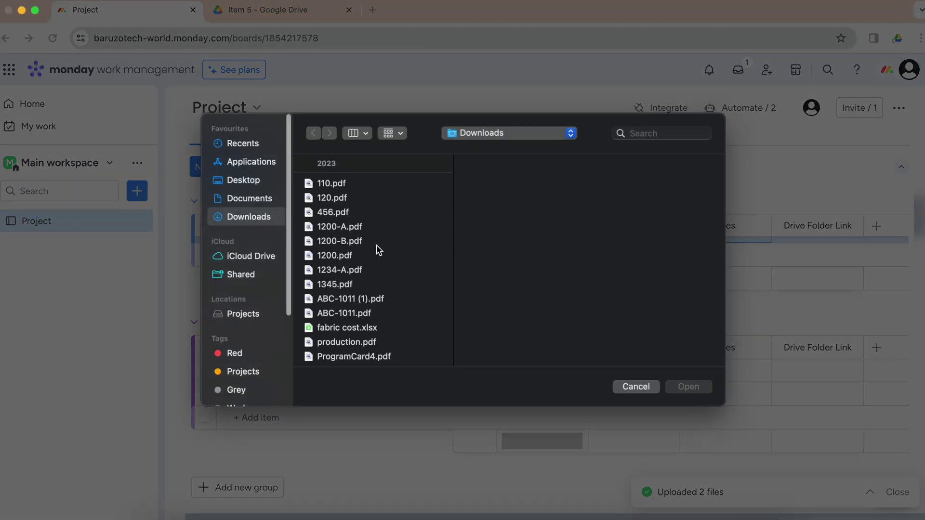
click(366, 192)
shift+click(367, 198)
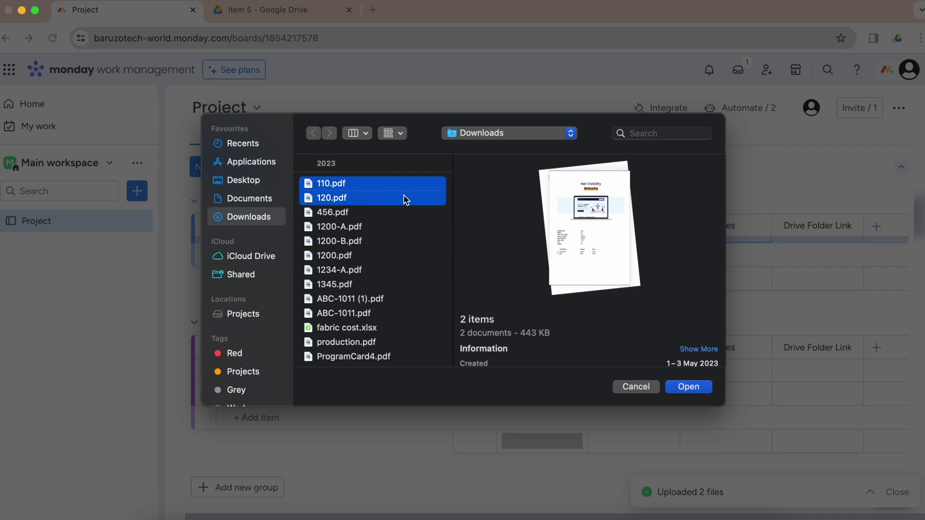
click(688, 387)
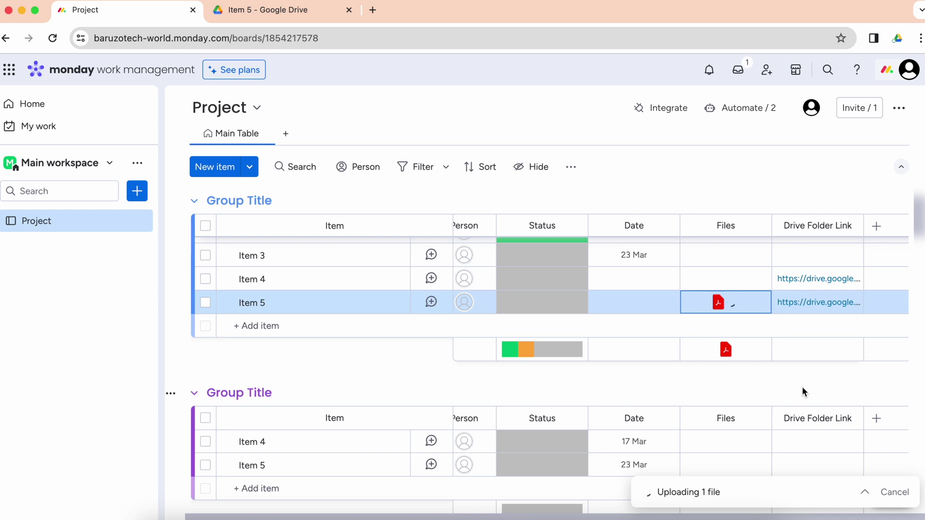
click(808, 302)
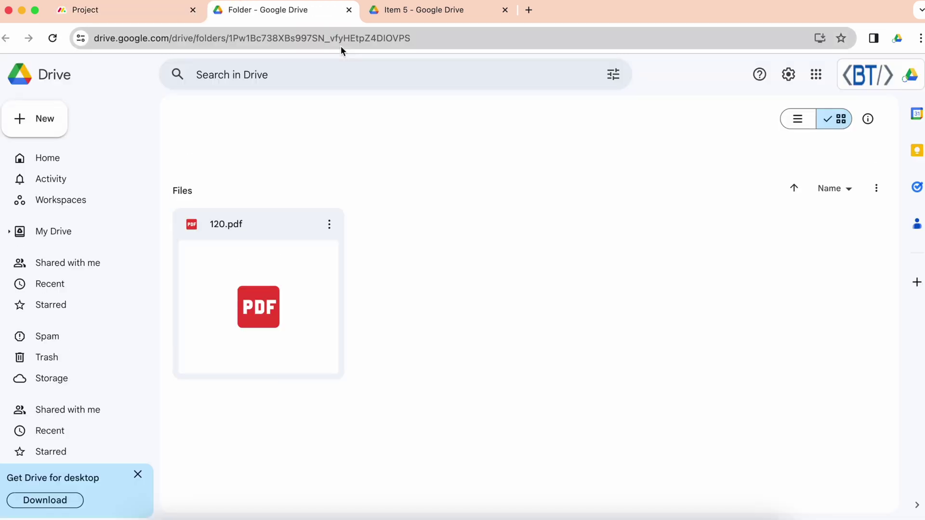
Step: Reload Item 5's Drive folder to look for 110.pdf and 120.pdf, then return to the monday.com board
click(52, 38)
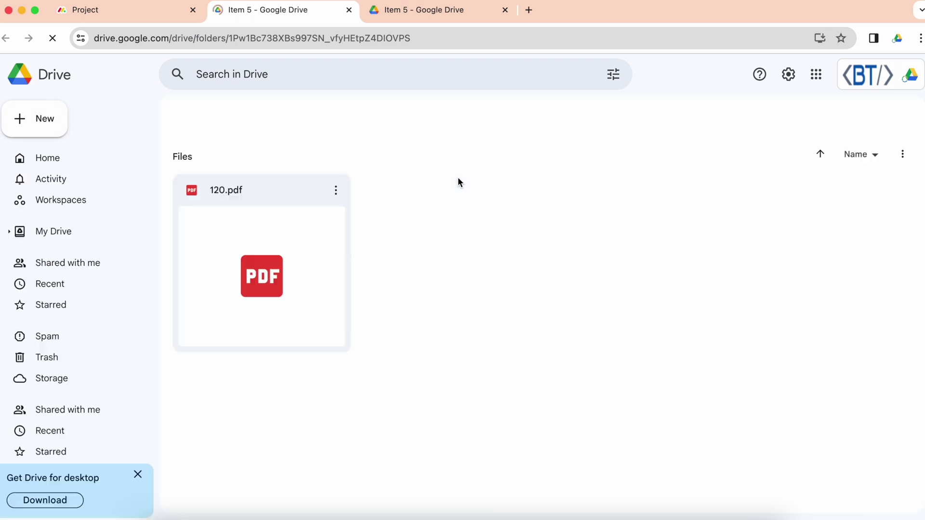
click(54, 39)
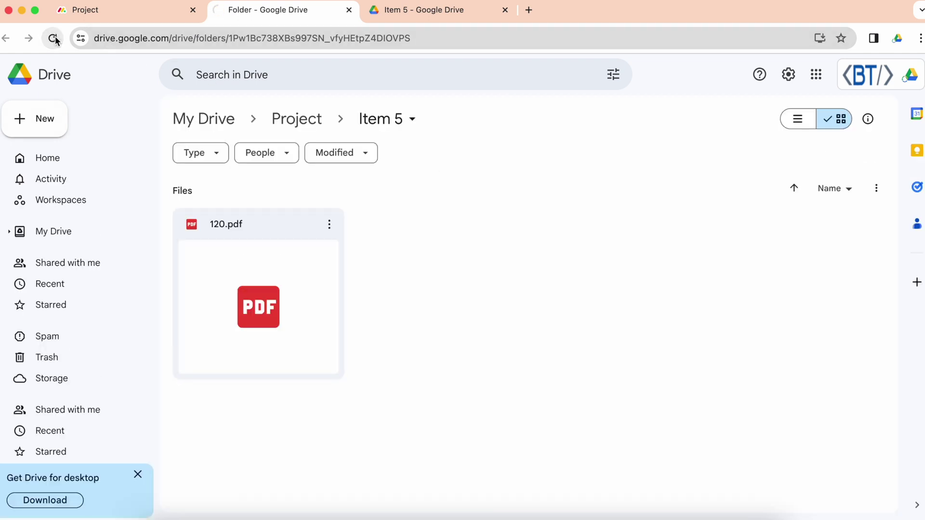
click(148, 7)
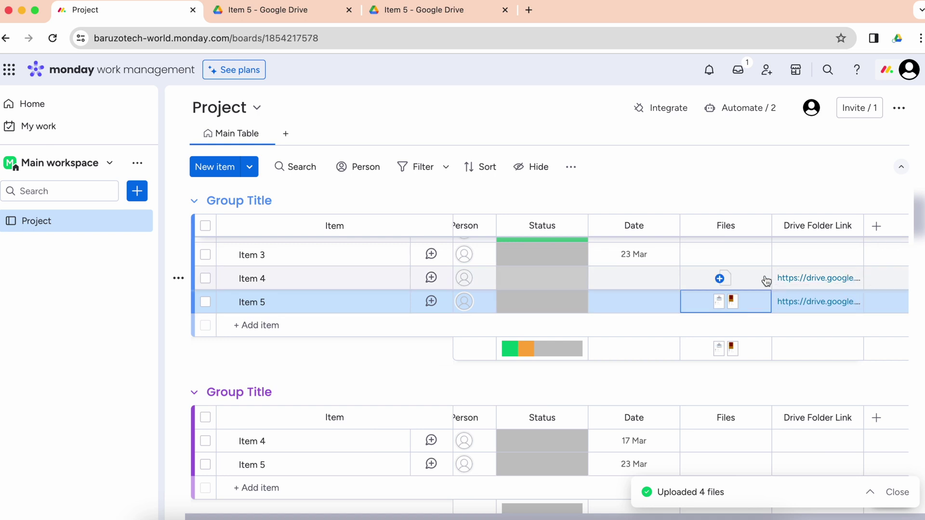
Step: Show the board's two active DriveSync automations under Board automations
scroll(561, 364, up, 2)
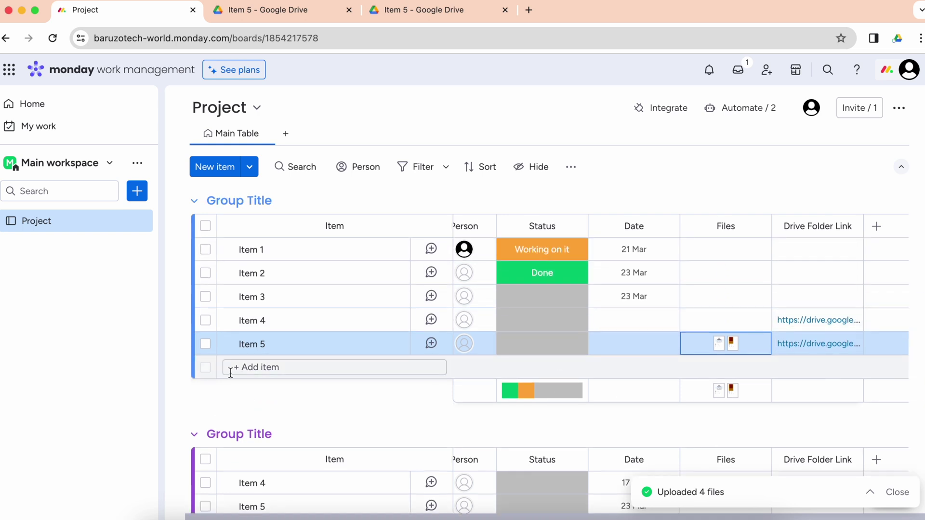
click(667, 110)
click(471, 90)
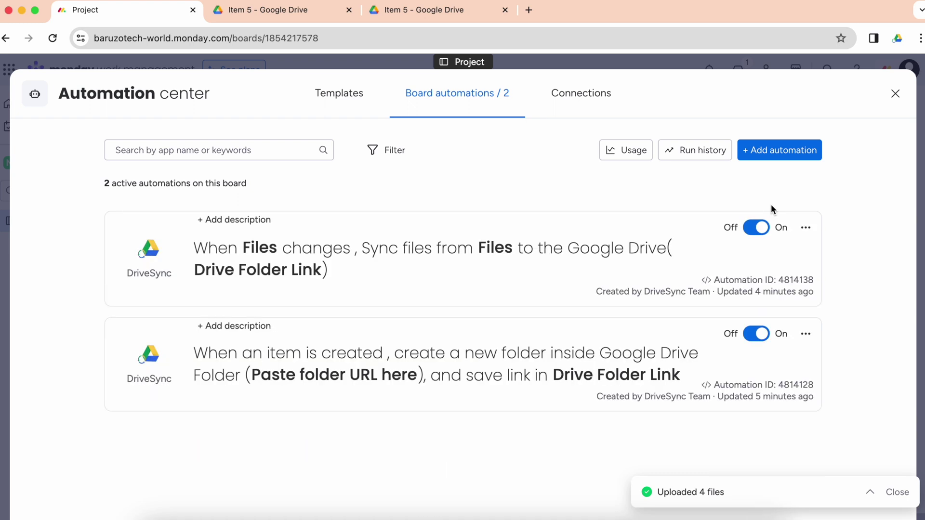
Step: Switch off the item-created folder automation and browse DriveSync's templates found by searching 'drive'
click(765, 335)
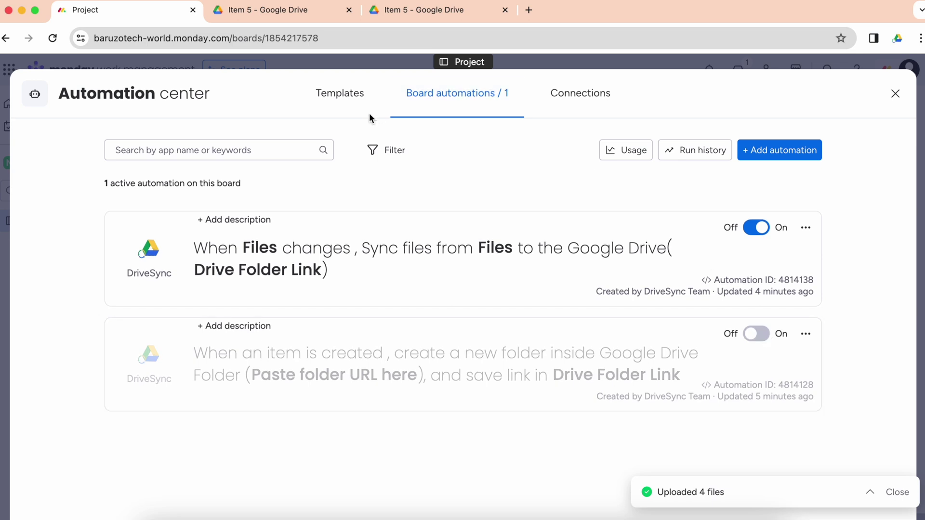
click(350, 98)
text(drive)
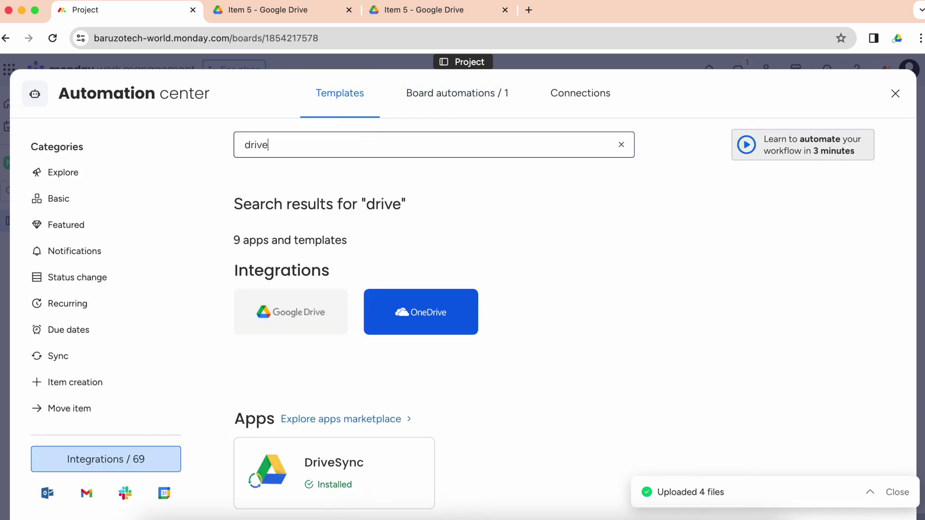
click(307, 486)
scroll(553, 282, down, 4)
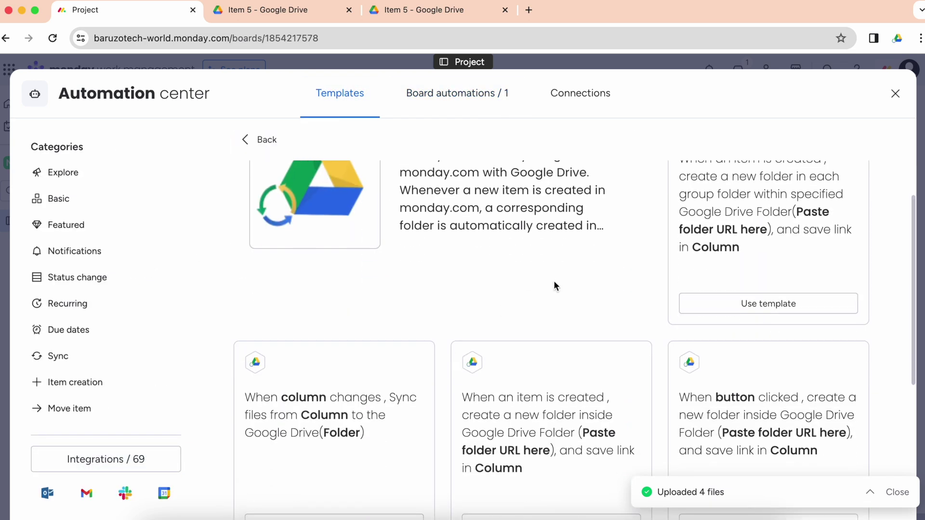
scroll(555, 285, down, 3)
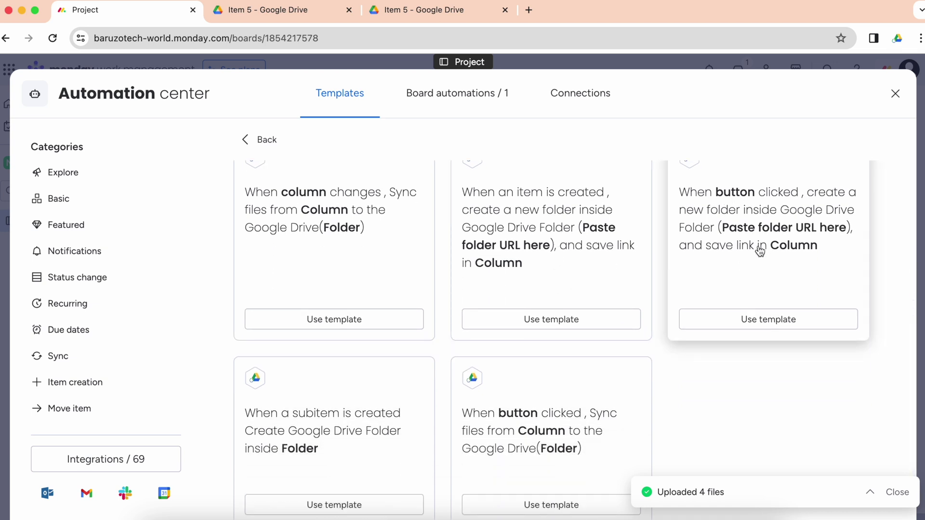
scroll(759, 250, up, 2)
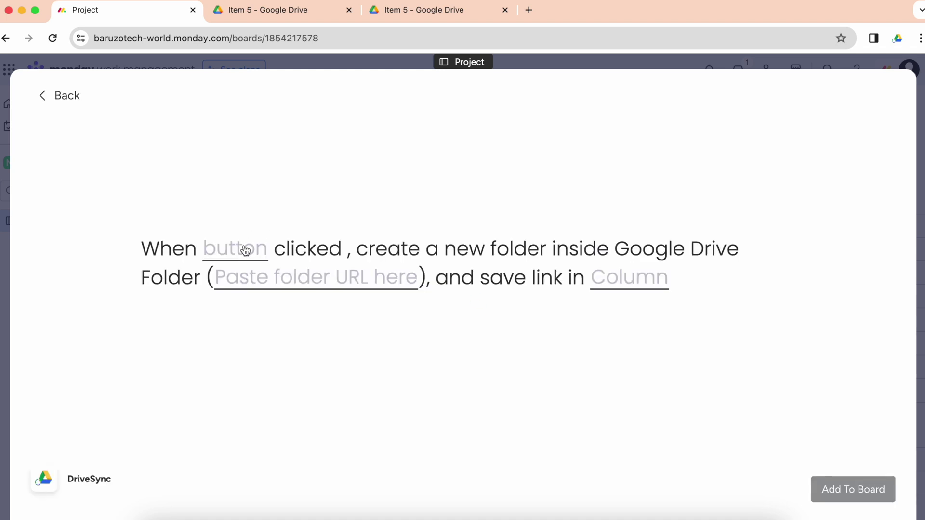
Step: Add a new Button column and set it as the recipe's trigger column
click(241, 251)
click(264, 305)
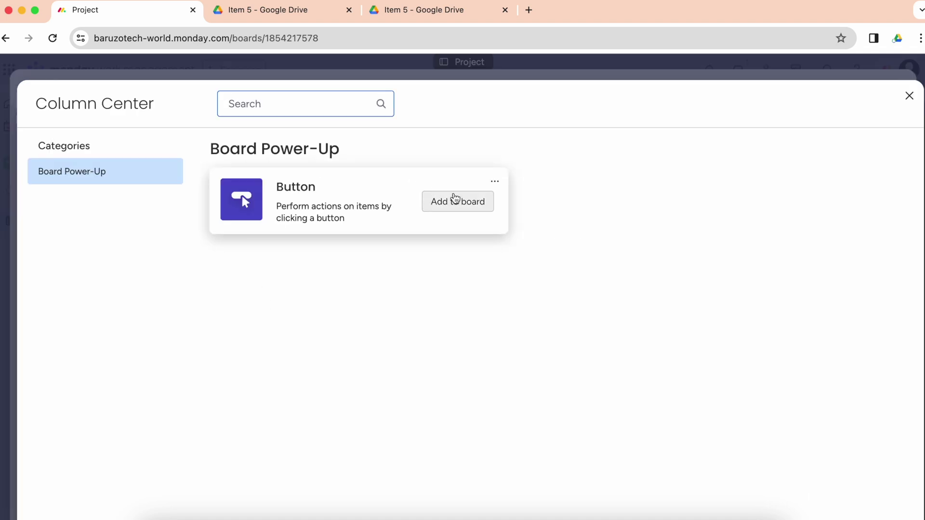
click(456, 201)
click(241, 248)
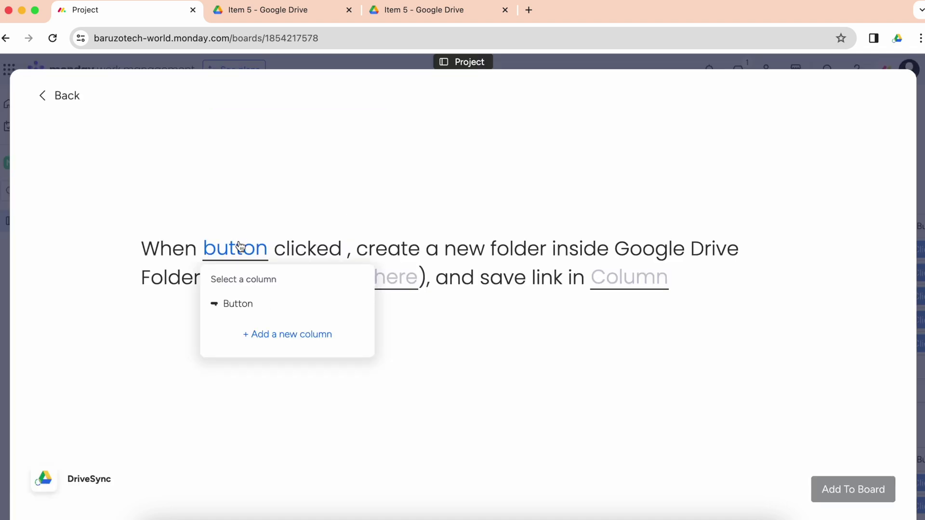
click(250, 303)
Step: Copy the Project folder's Drive URL and paste it as the recipe's parent folder
click(284, 283)
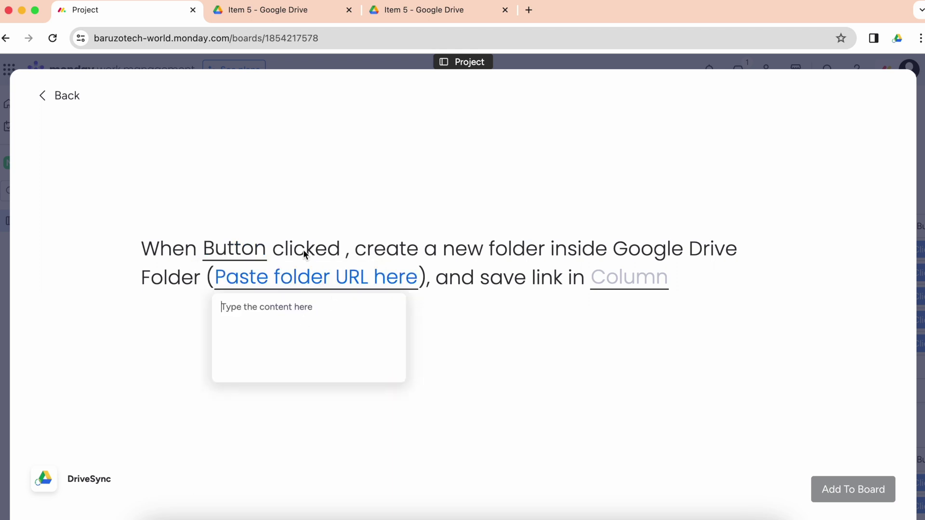
click(436, 10)
click(292, 118)
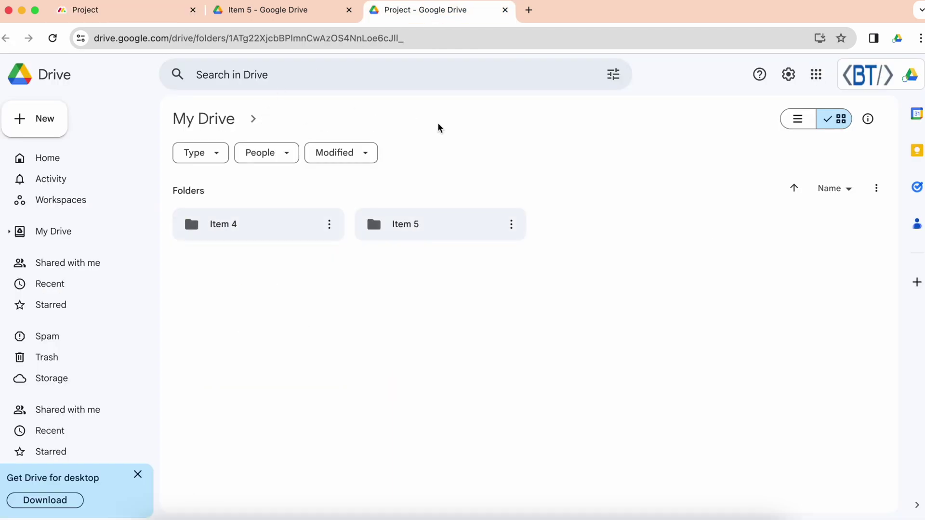
click(452, 32)
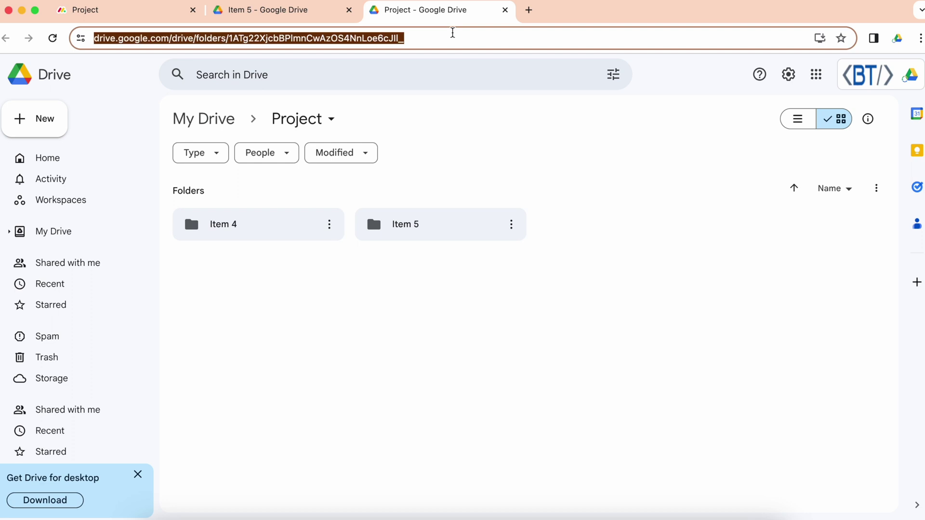
click(147, 19)
key(super+v)
click(551, 321)
Step: Save folder links to the Drive Folder Link column and add the automation to the board
click(608, 289)
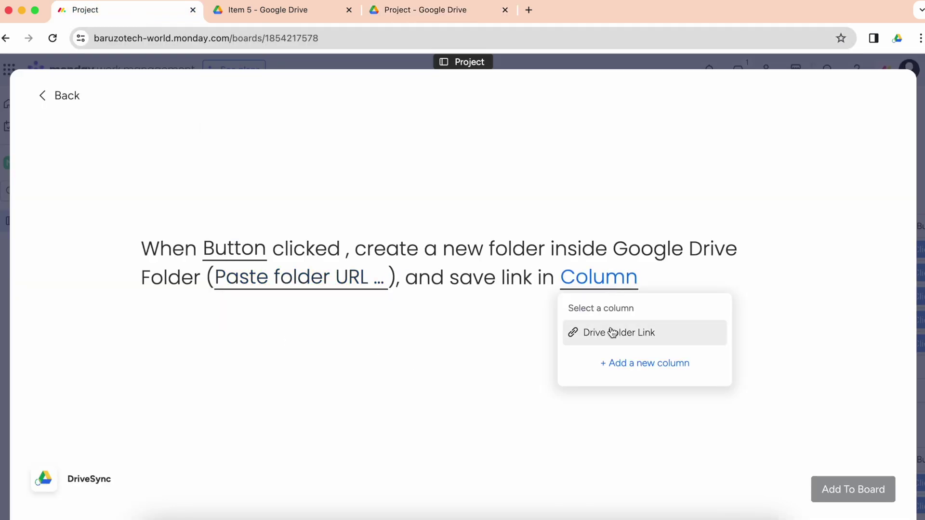
click(612, 331)
click(873, 500)
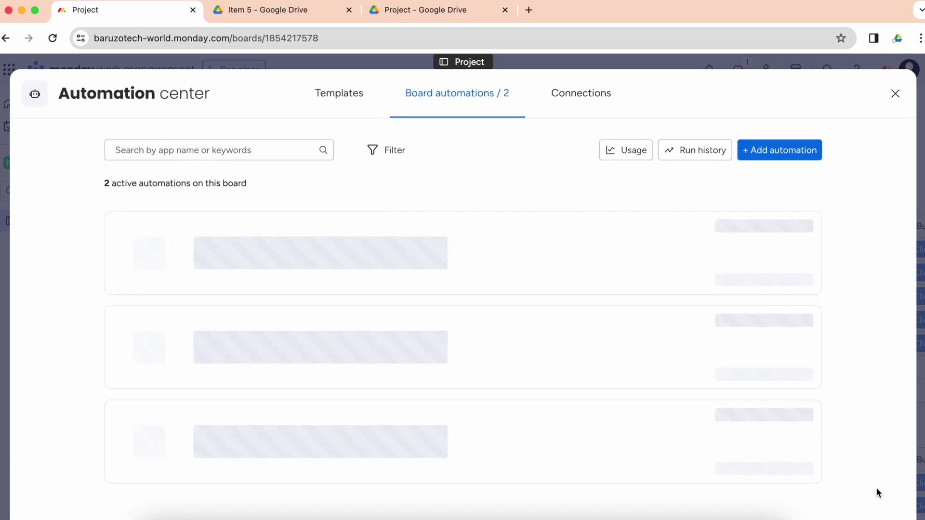
Step: Close the Automation center and click Item 2's Click me button to create its Drive folder
click(895, 95)
scroll(729, 295, right, 4)
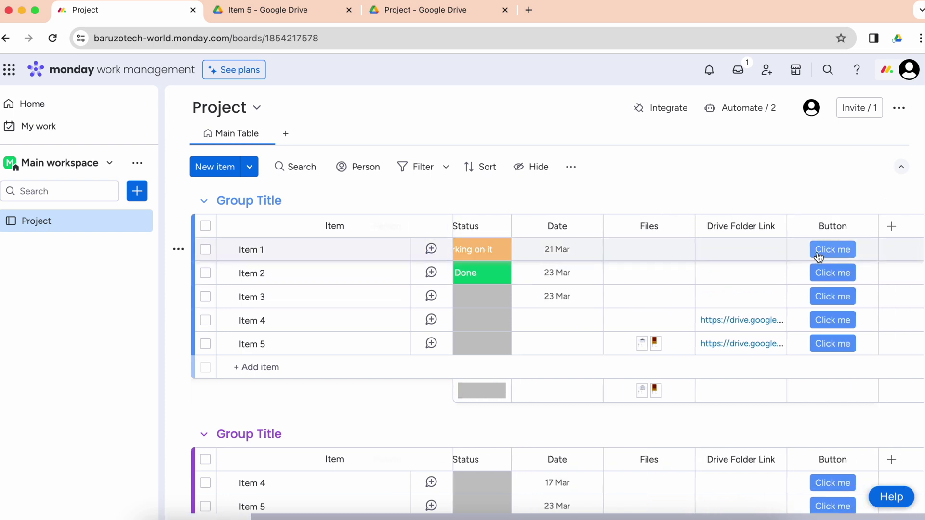
click(832, 270)
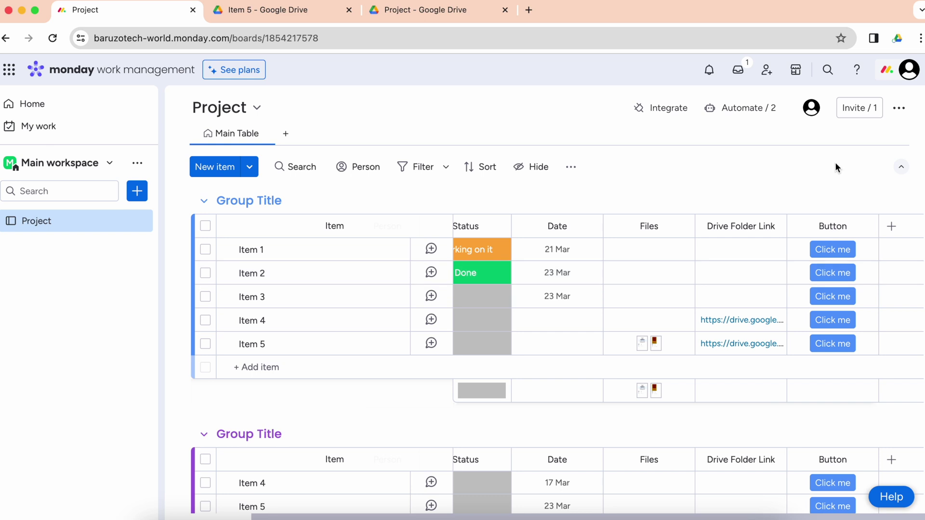